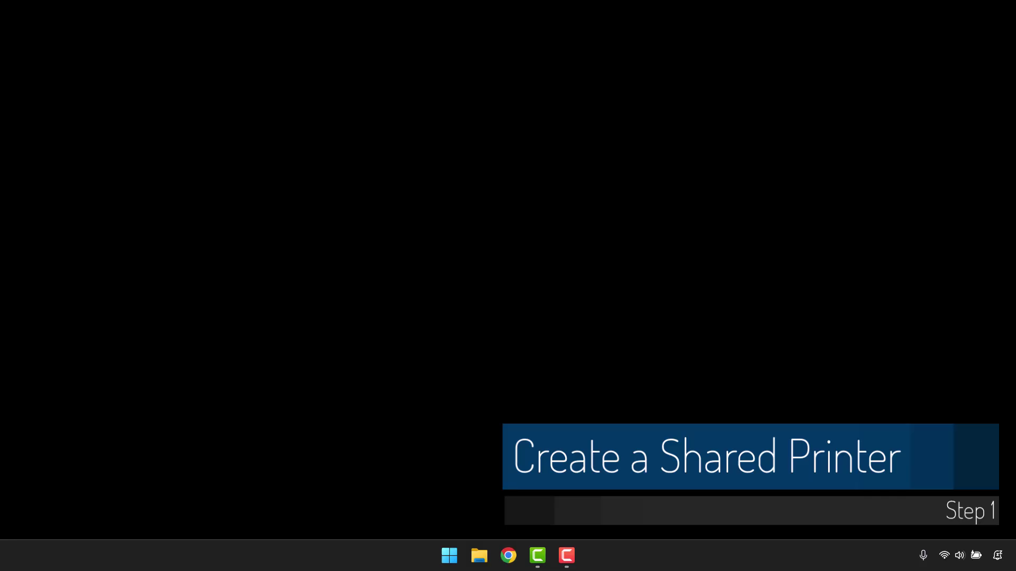
Open the system's Printers & scanners settings and go to the Canon TS9000 series printer
key("super")
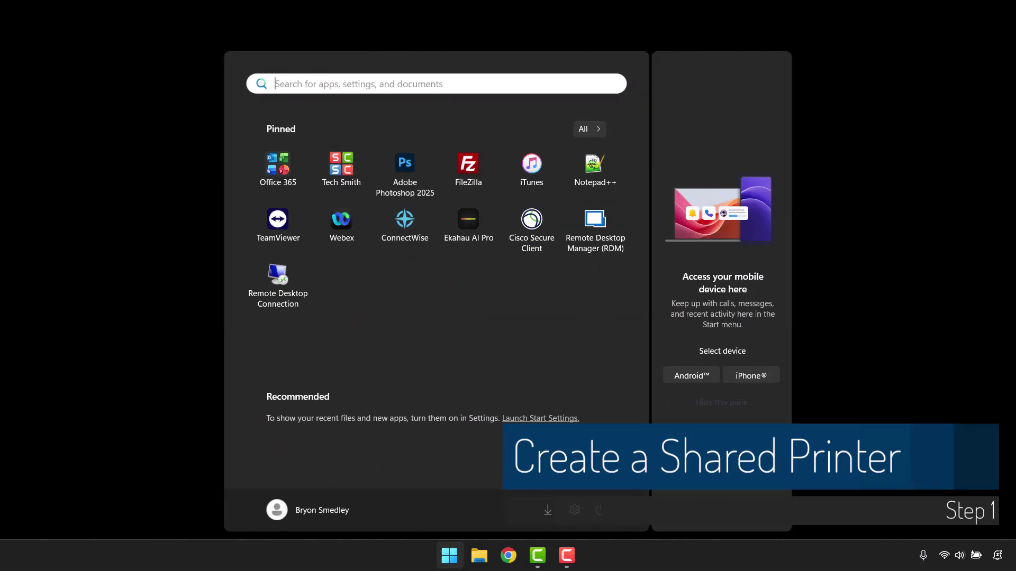
type("print")
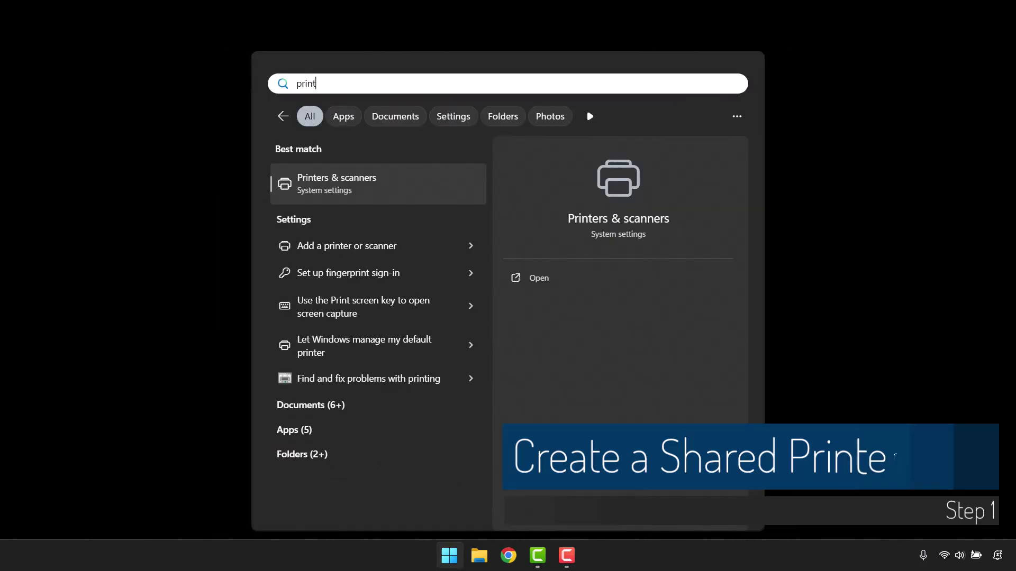
key("Return")
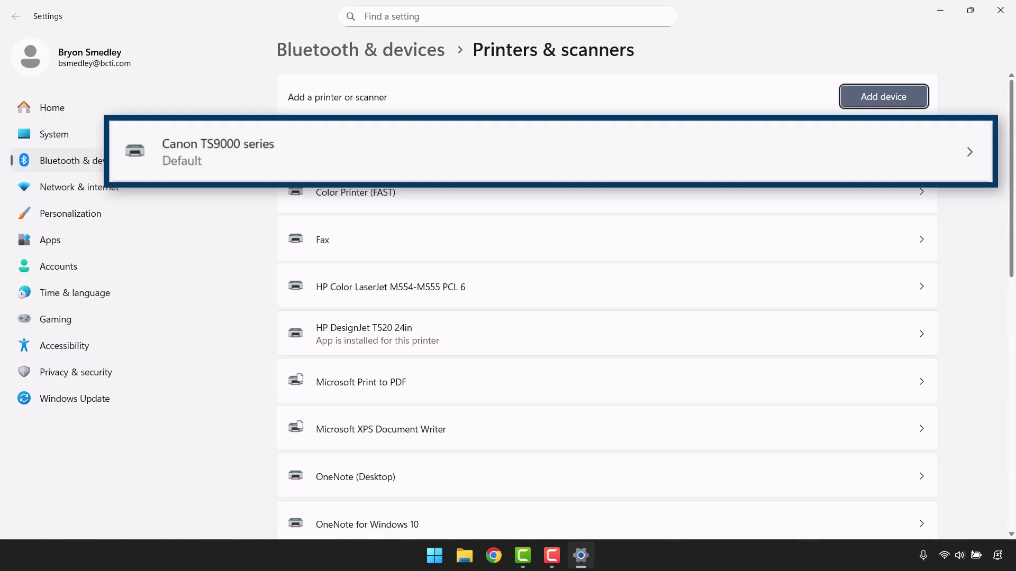
left_click(478, 148)
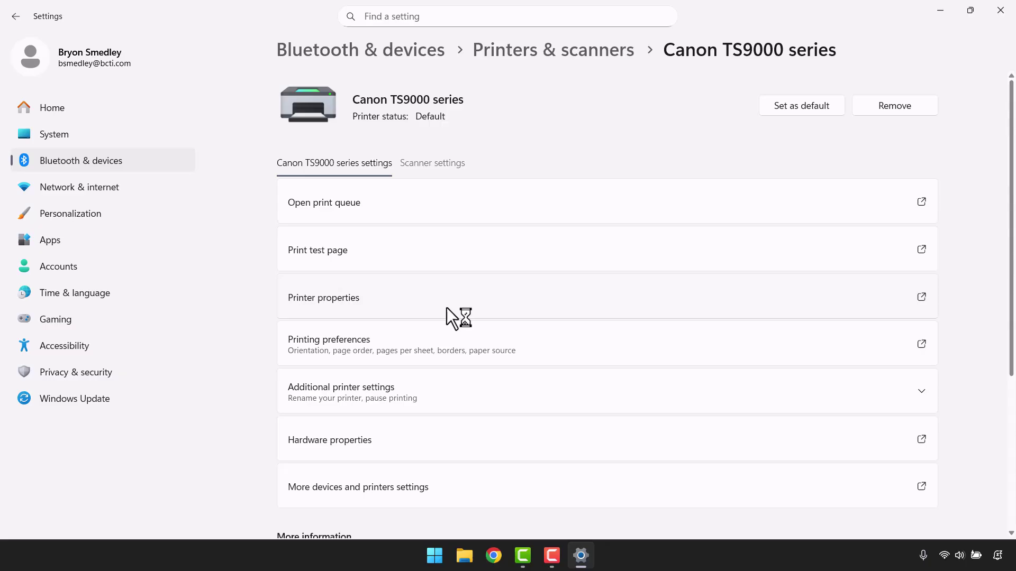
Share the Canon TS9000 series printer through its printer properties, using the share name CanonClean
left_click(447, 307)
left_click(503, 204)
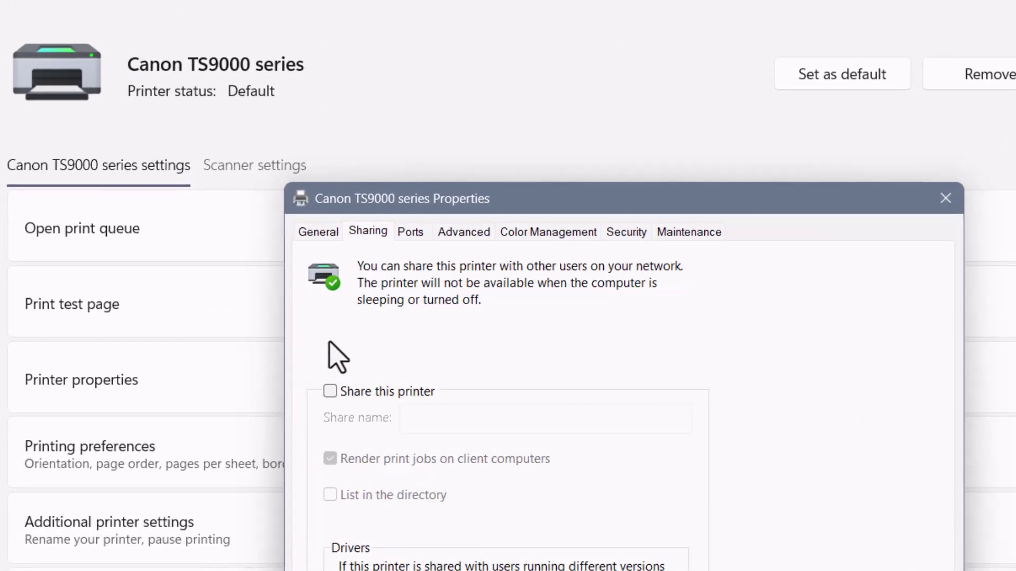
left_click(329, 392)
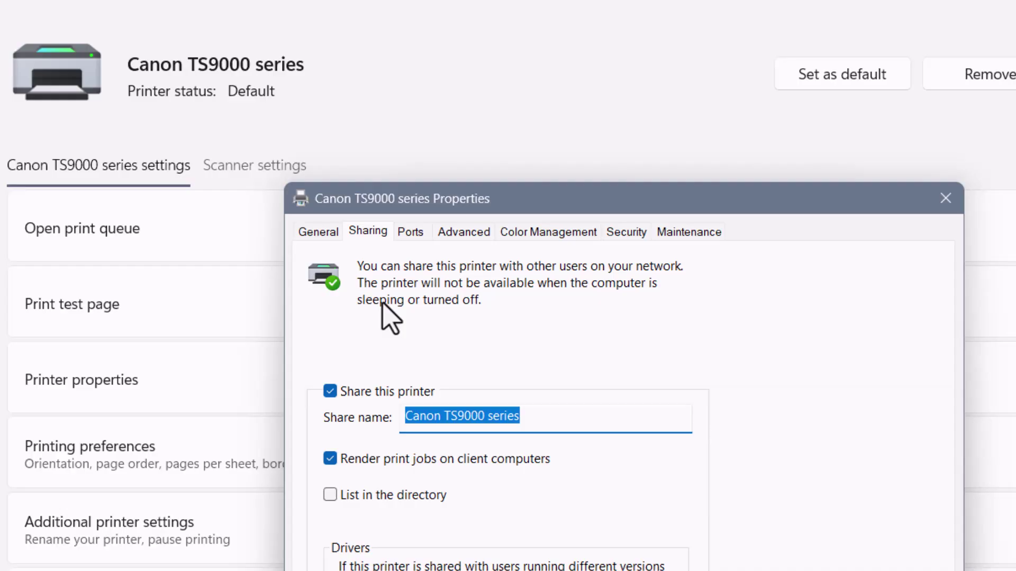
type("CanonClean")
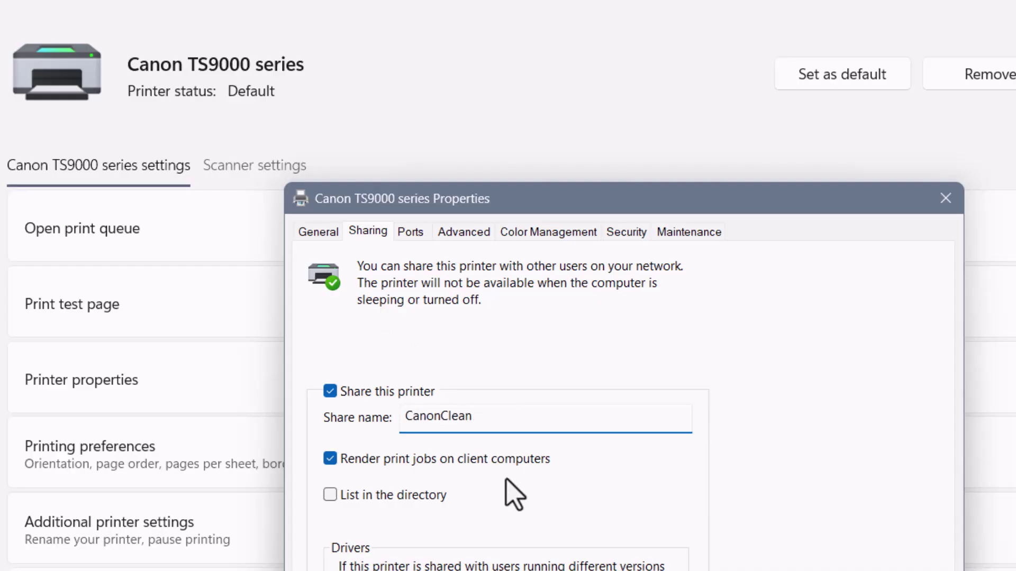
key("Return")
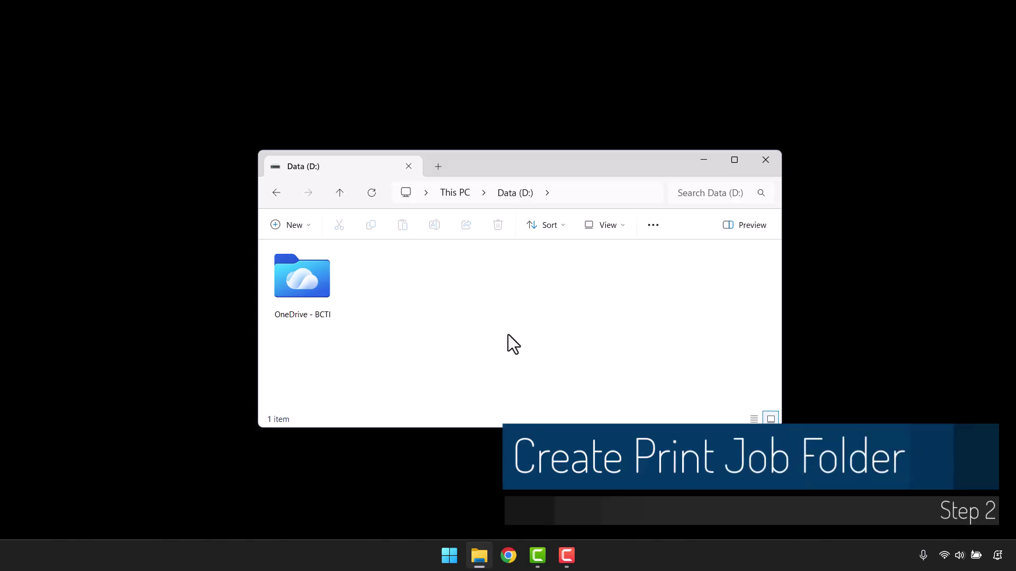
Create a folder named "Printer Test Page" on the Data (D:) drive and open it
key("ctrl+shift+n")
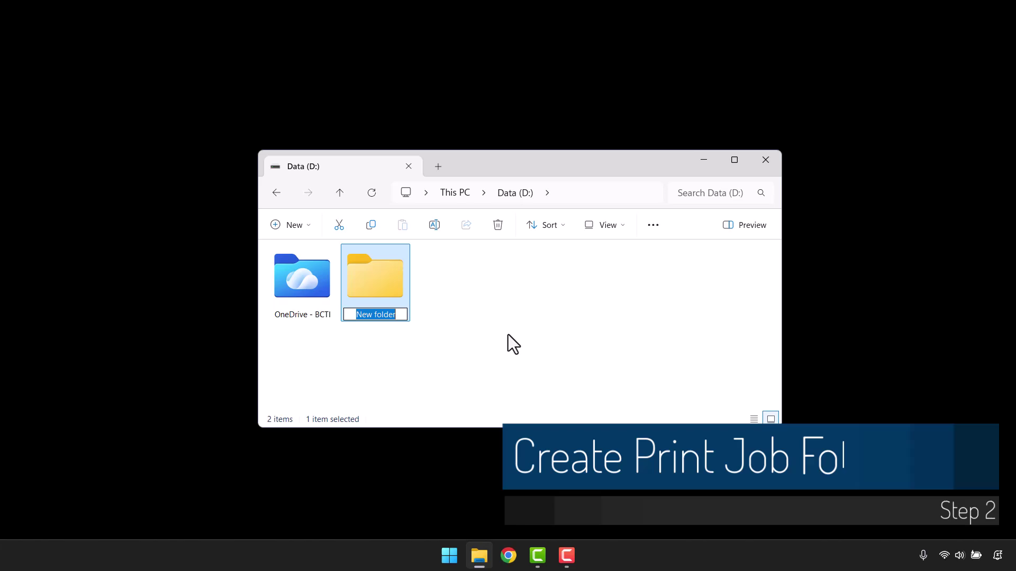
type("Printer Test Page")
key("Return")
key("Return")
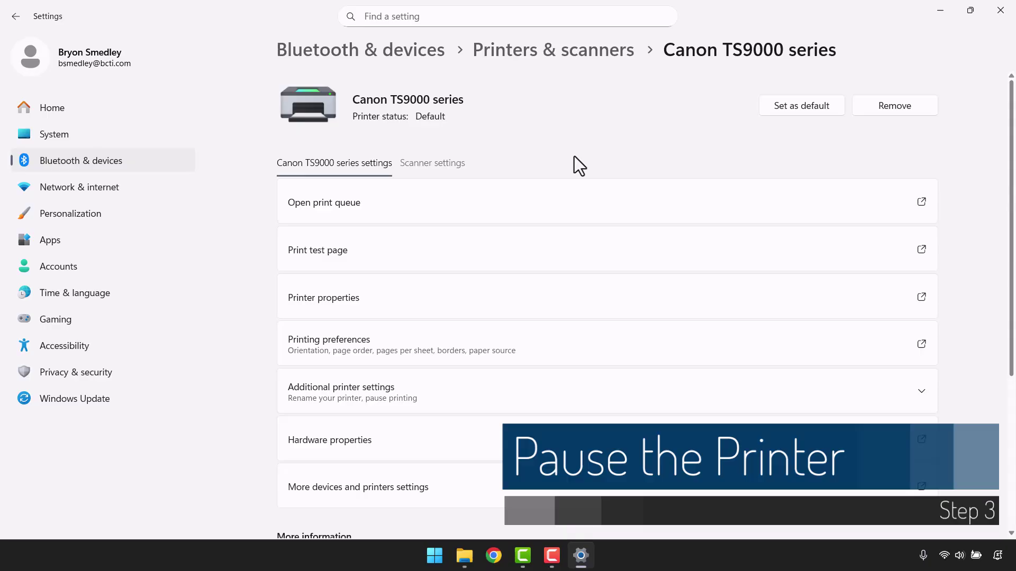
Pause the Canon TS9000 series printer and send a Nozzle Check pattern to it from its printing preferences, dismissing the follow-up dialogs
left_click(464, 392)
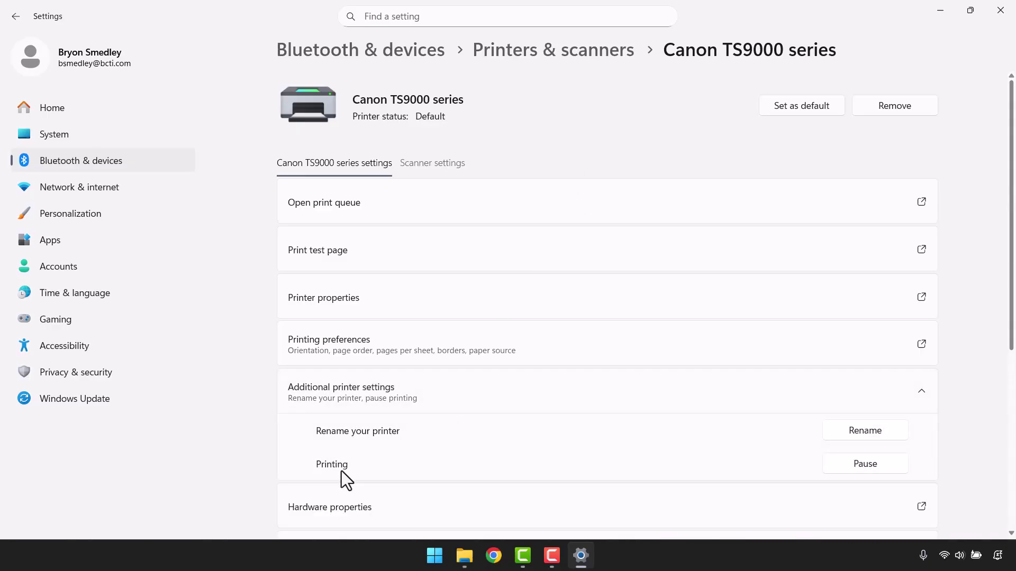
left_click(839, 465)
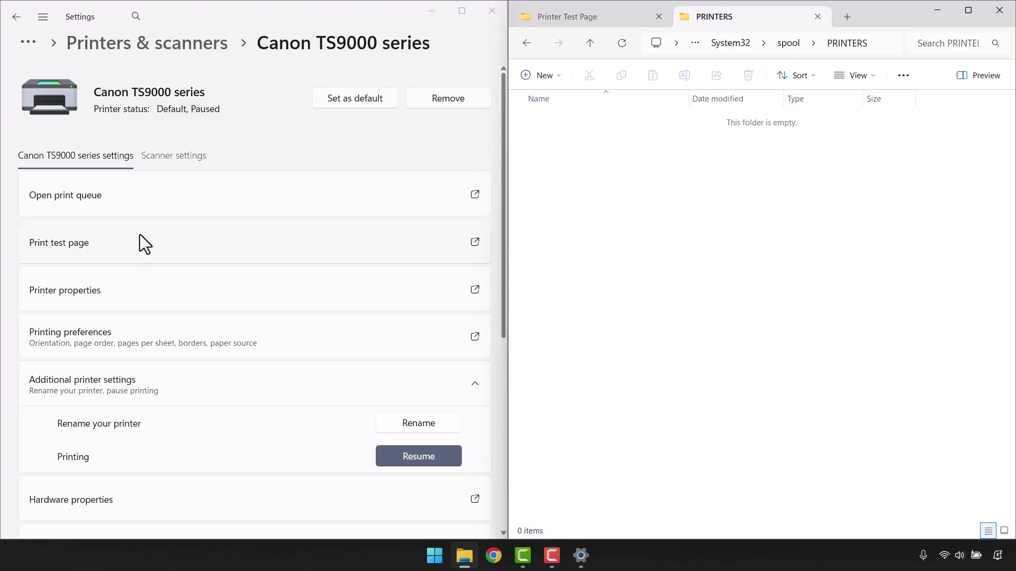
left_click(142, 335)
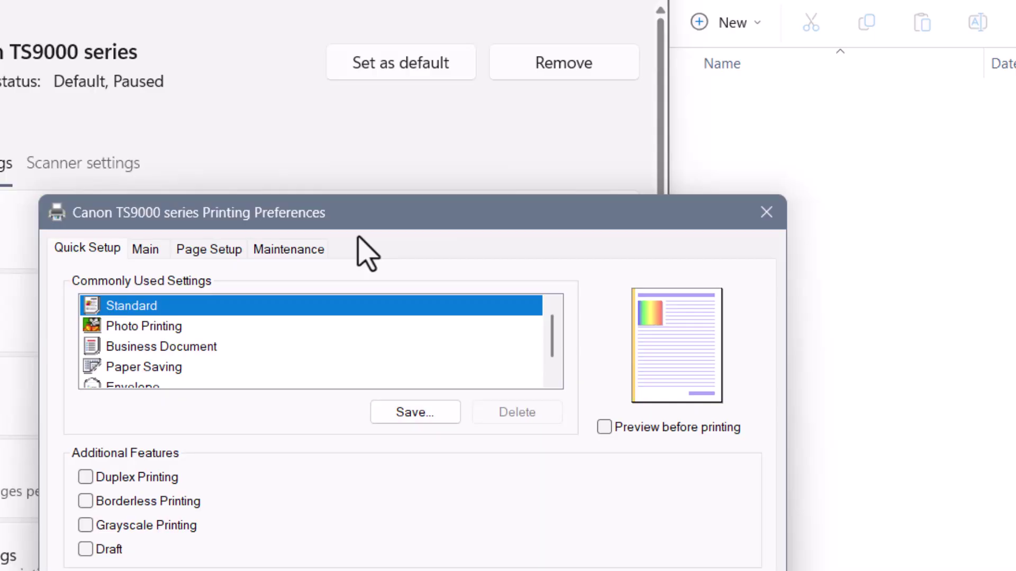
left_click(293, 250)
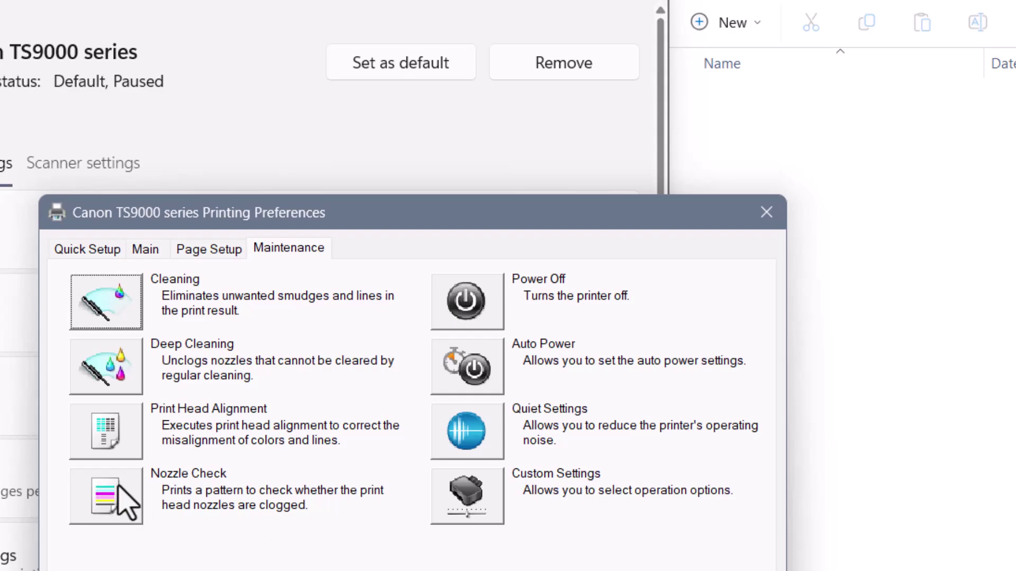
left_click(126, 503)
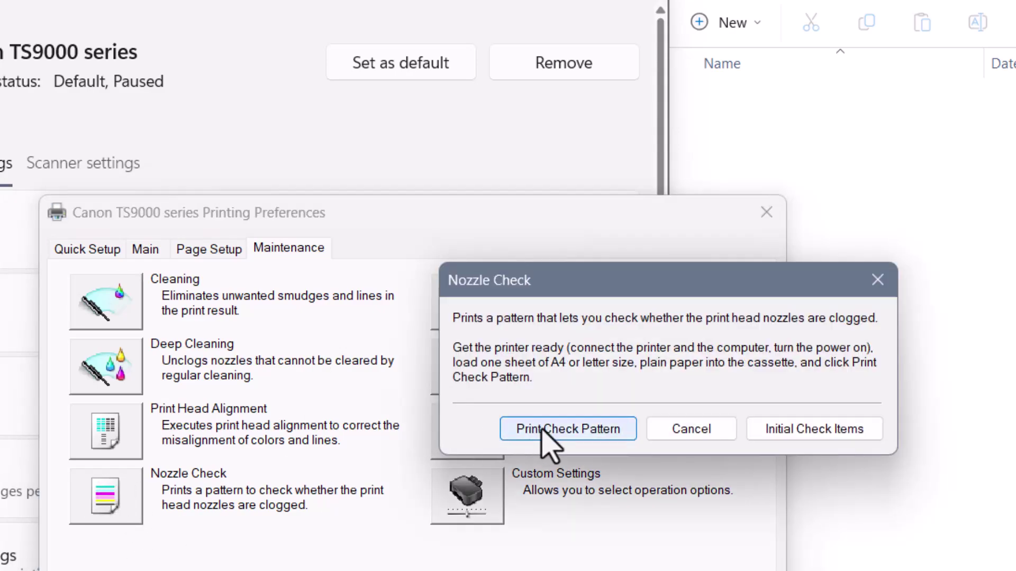
left_click(541, 429)
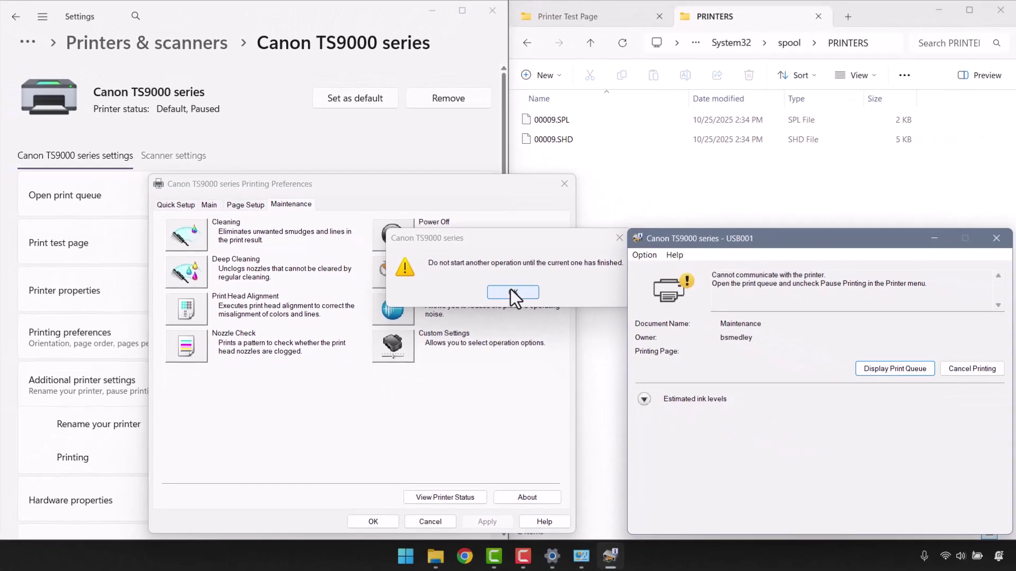
left_click(666, 402)
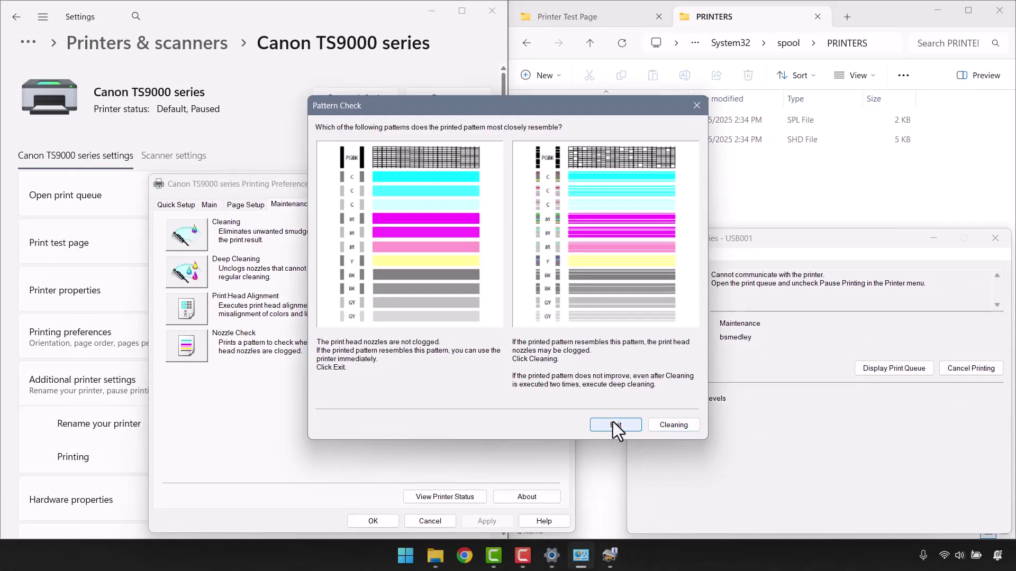
left_click(613, 421)
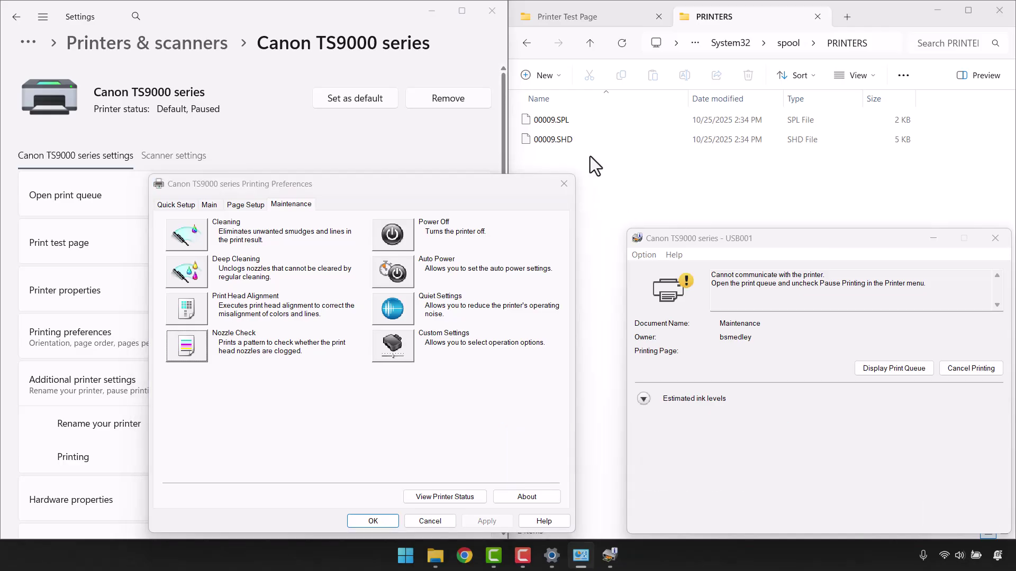
Copy the spool files 00009.SPL and 00009.SHD from the PRINTERS folder into the Printer Test Page folder
left_click_drag(590, 157, 534, 103)
key("ctrl+c")
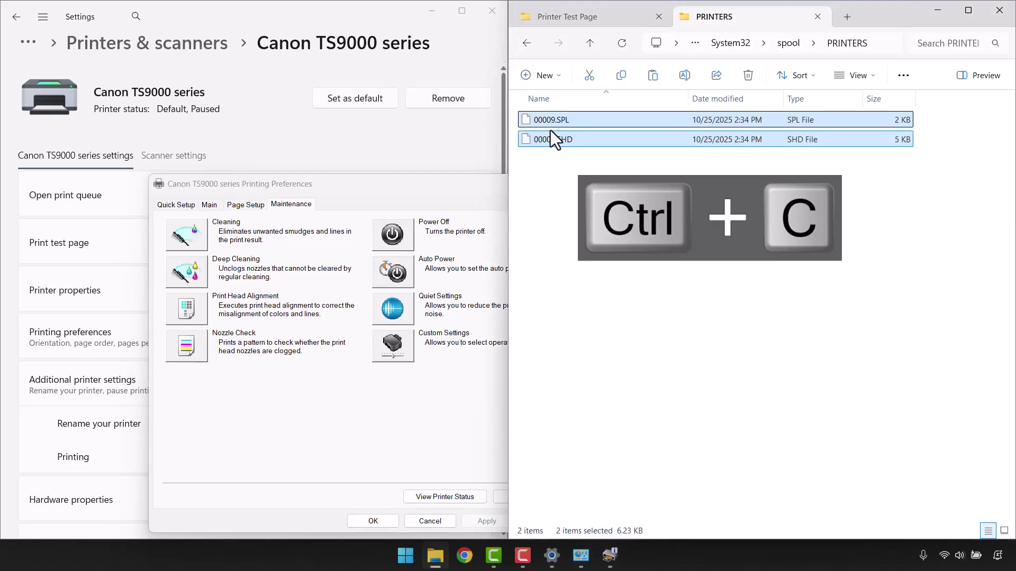
left_click(556, 17)
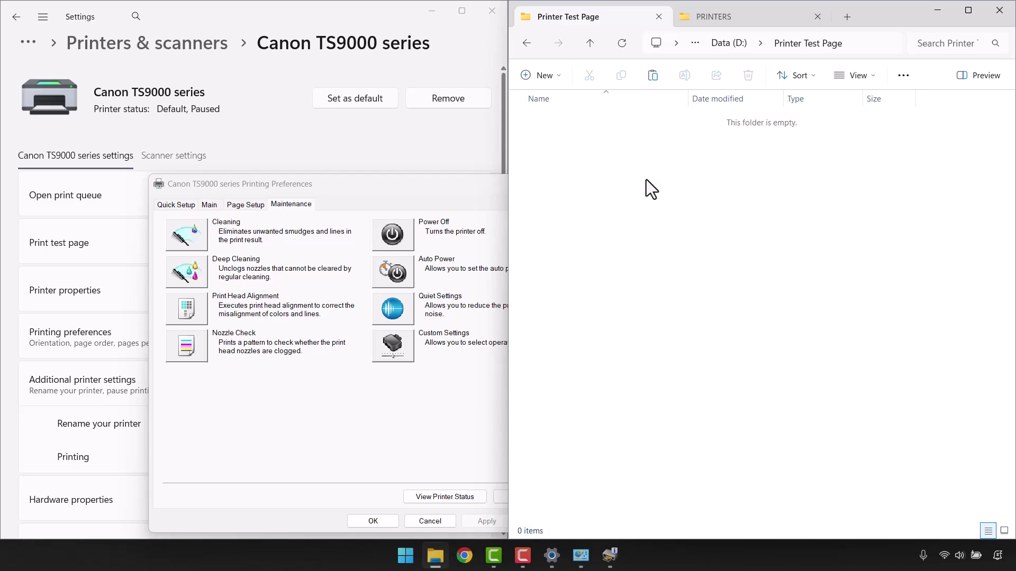
key("ctrl+v")
left_click(561, 121)
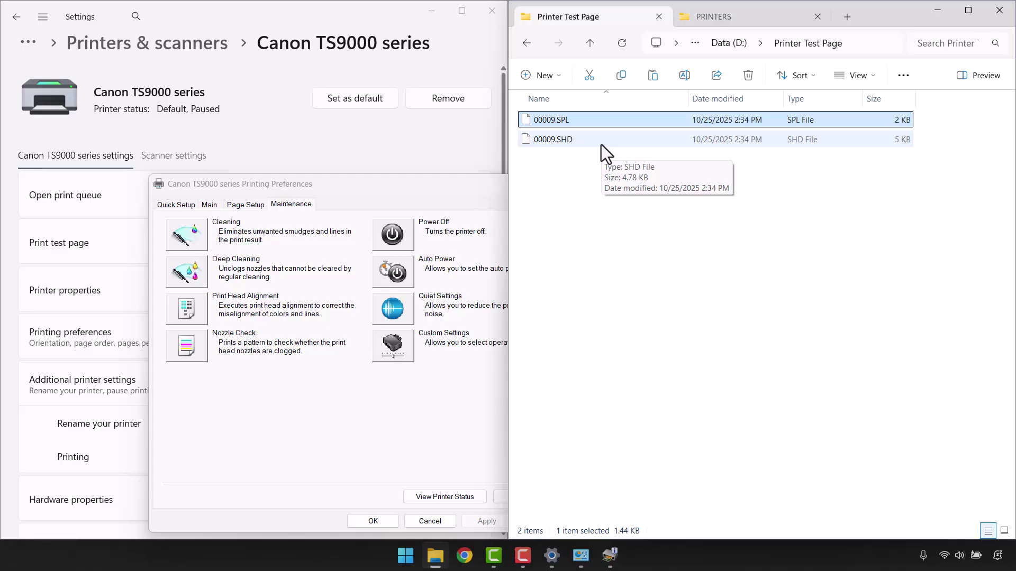
Return to the PRINTERS folder, then cancel the queued Maintenance print job and close the printer status and Printing Preferences windows
key("ctrl+a")
key("ctrl+c")
key("ctrl+Tab")
key("ctrl+v")
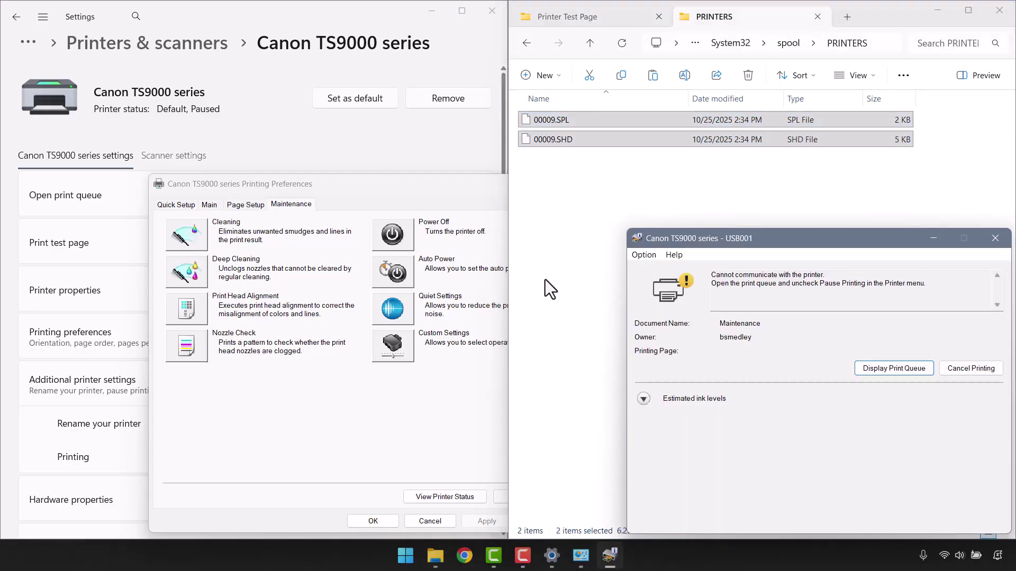
left_click(958, 372)
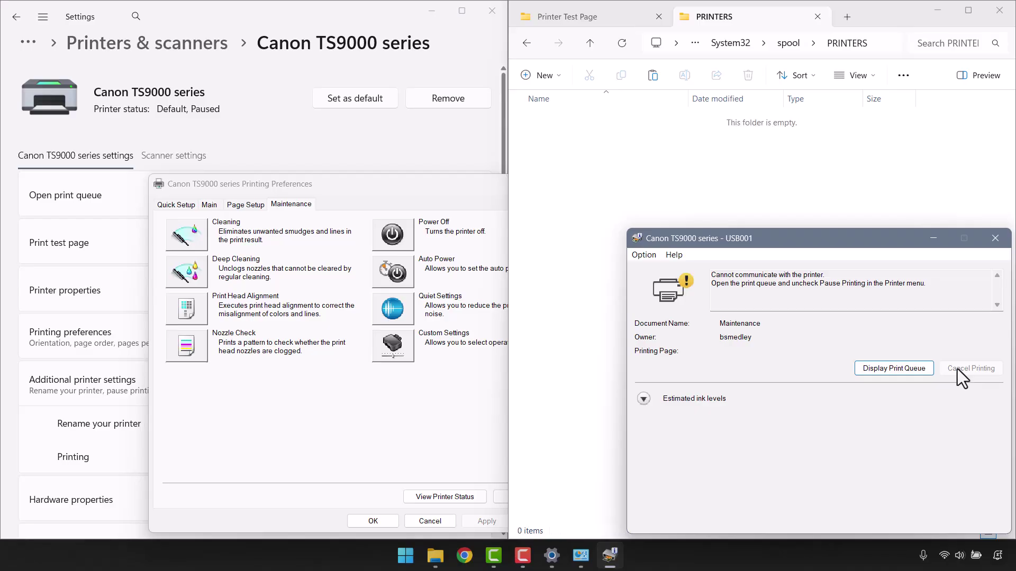
left_click(995, 240)
left_click(392, 195)
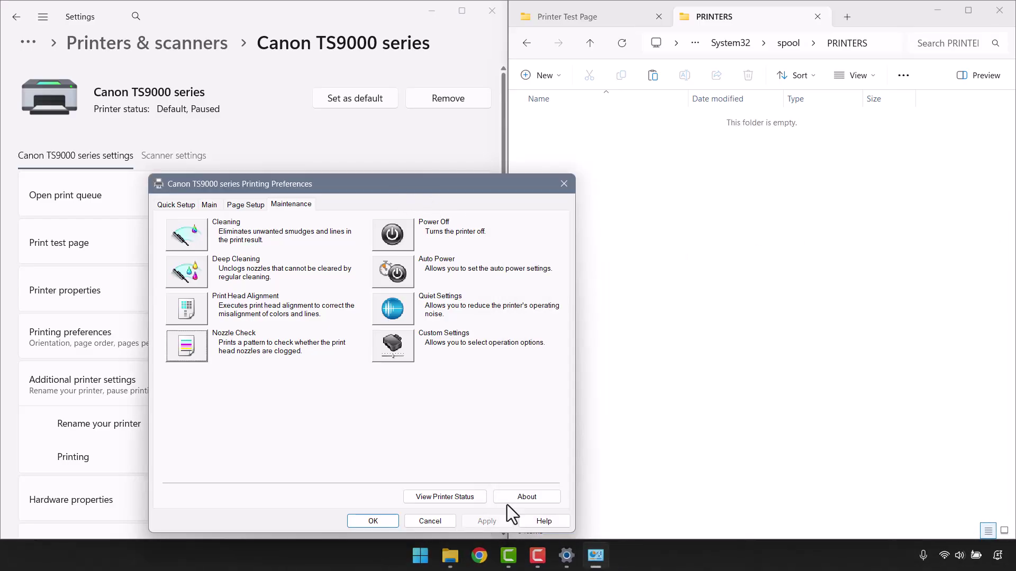
left_click(388, 523)
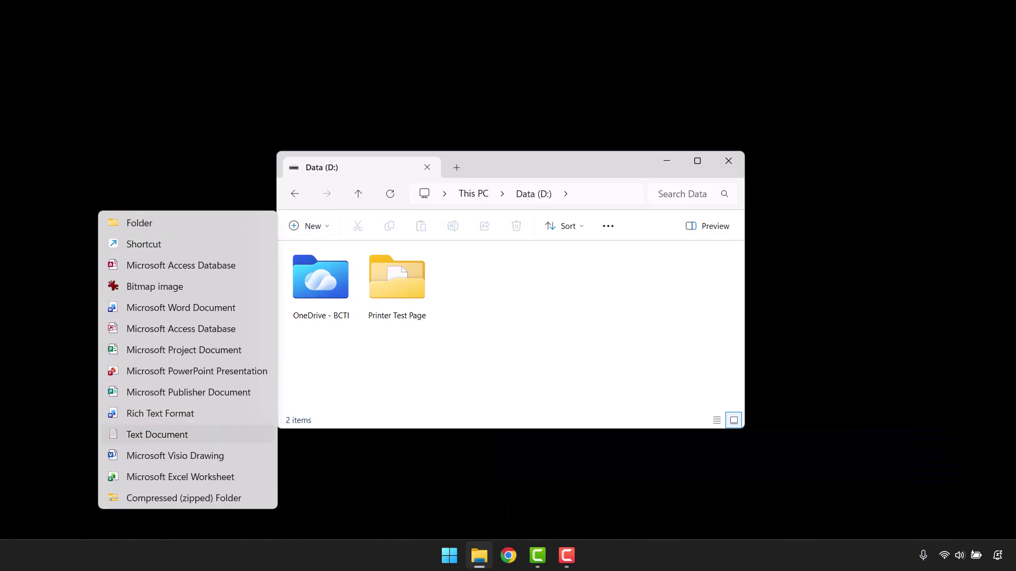
Create a new text document named "Clean Me" on the Data (D:) drive
key("Return")
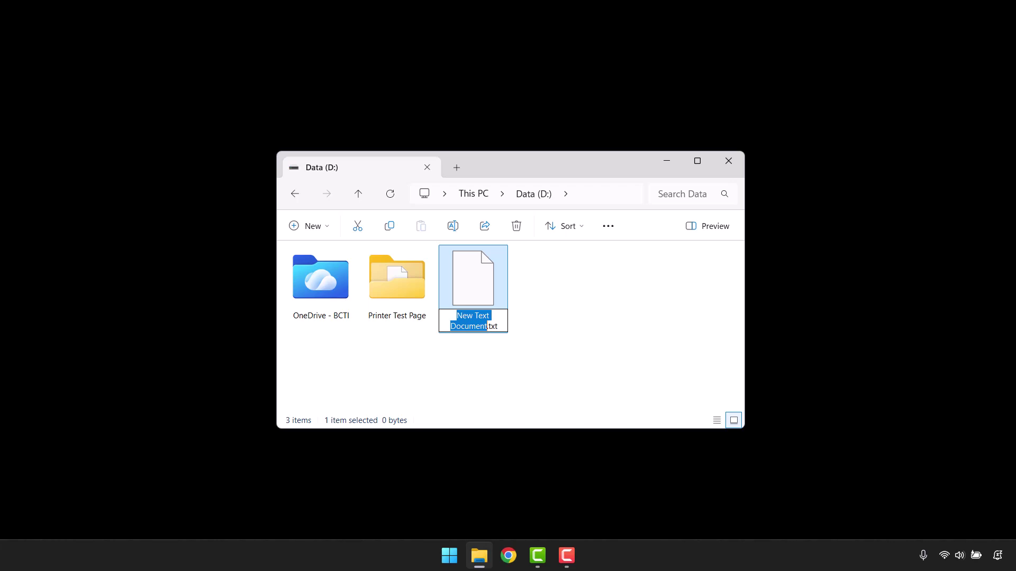
type("Clean Me")
key("Return")
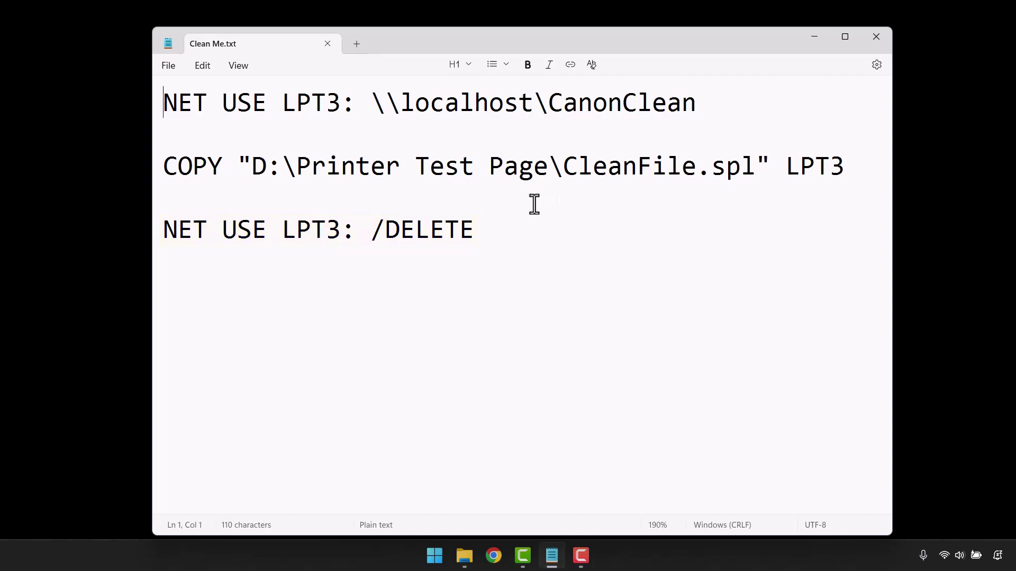
Save the printing commands in Clean Me.txt and close the text editor
left_click(170, 66)
left_click(179, 198)
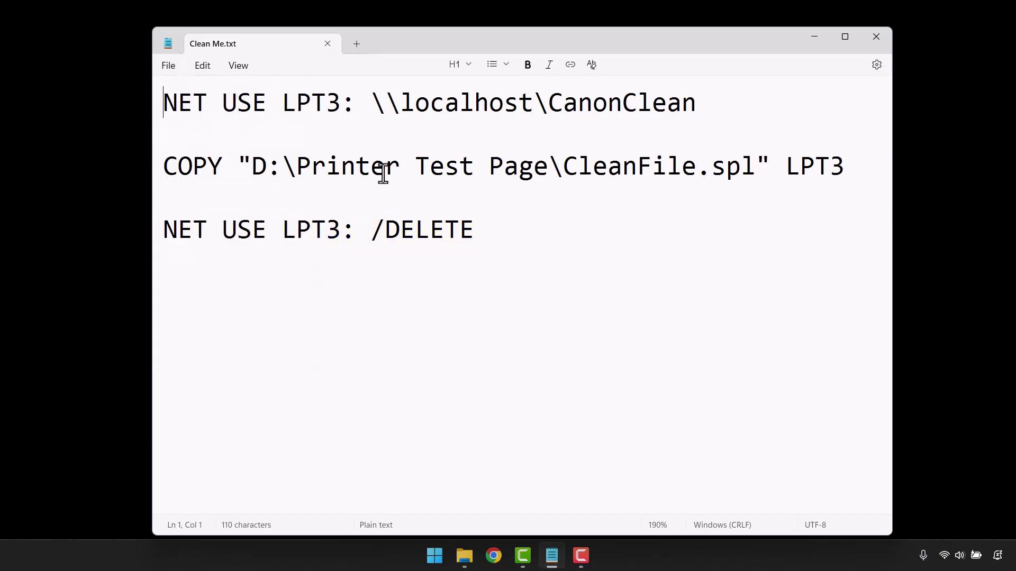
left_click(876, 38)
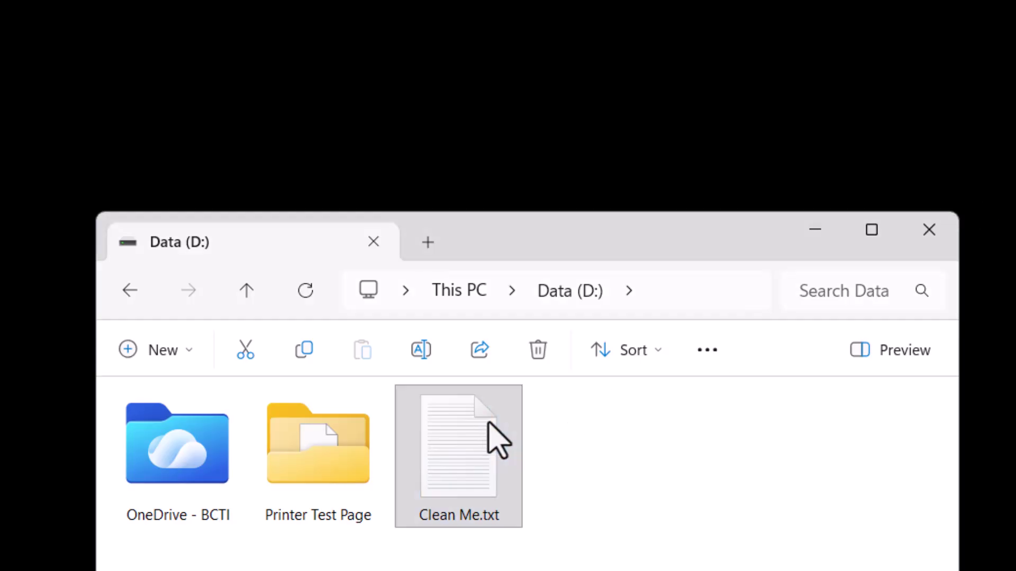
Rename Clean Me.txt to Clean Me.bat and accept the file extension change
right_click(493, 436)
left_click(687, 104)
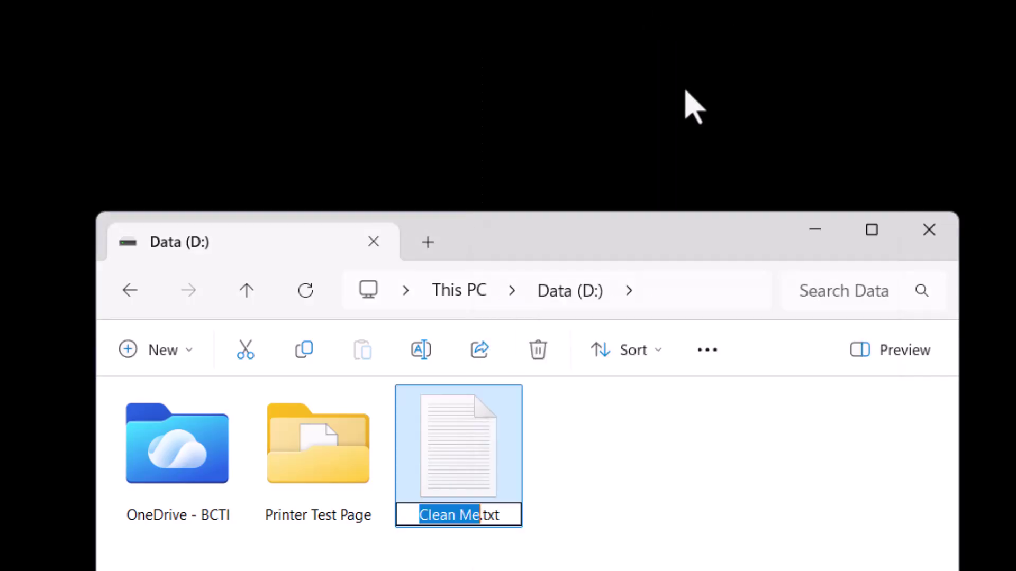
key("End")
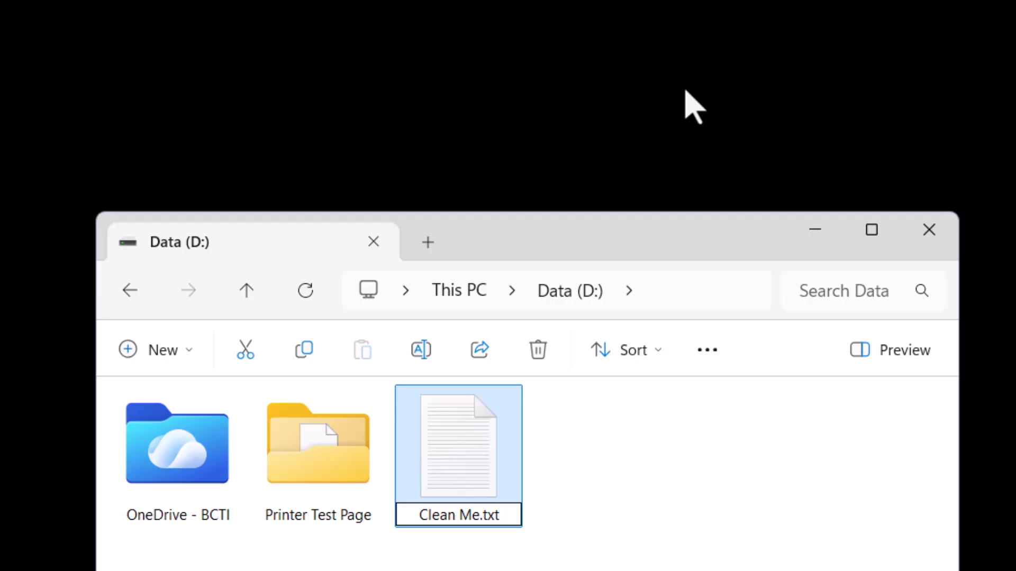
key("BackSpace")
key("BackSpace")
key("BackSpace")
type("bat")
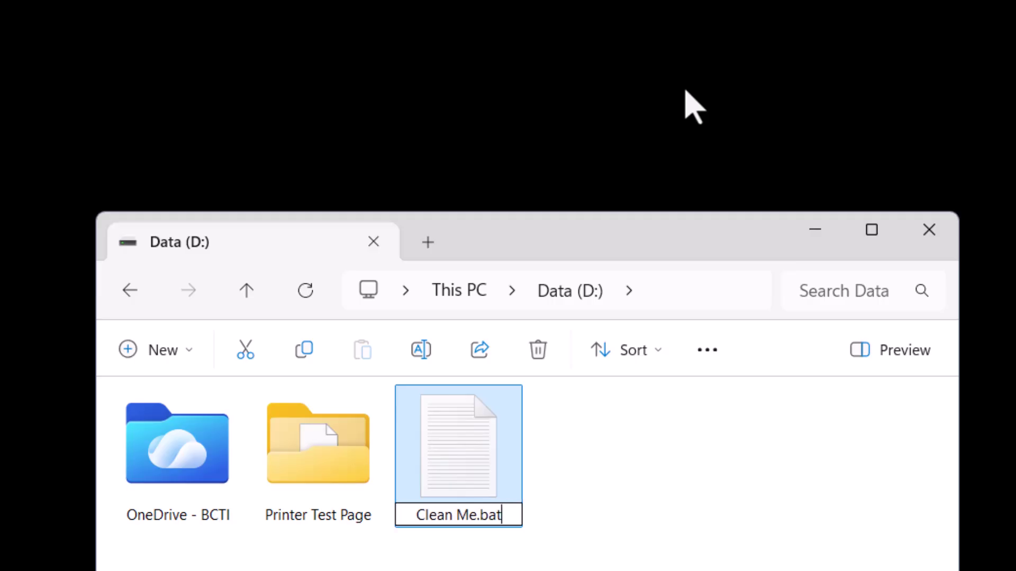
key("Return")
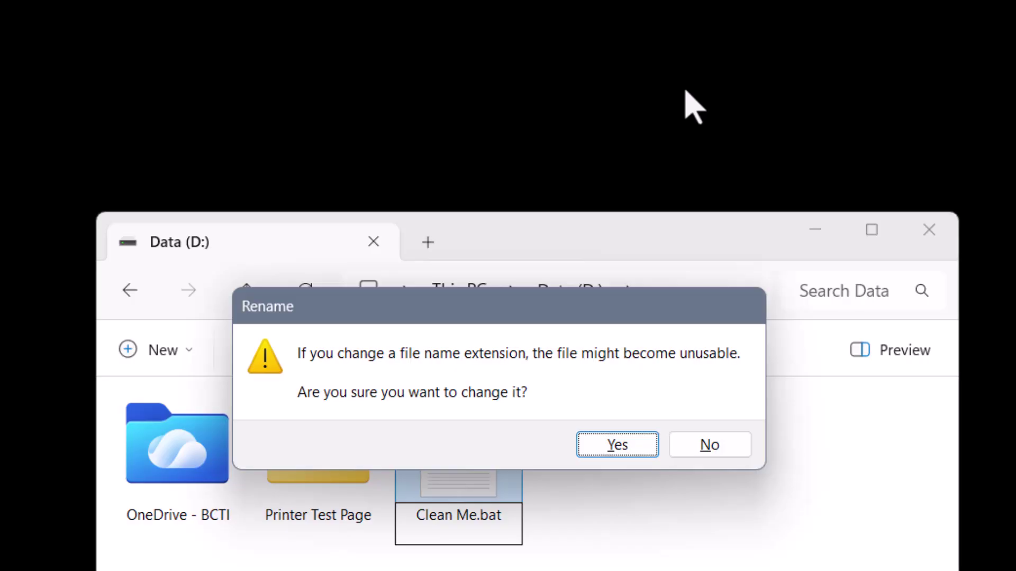
key("Return")
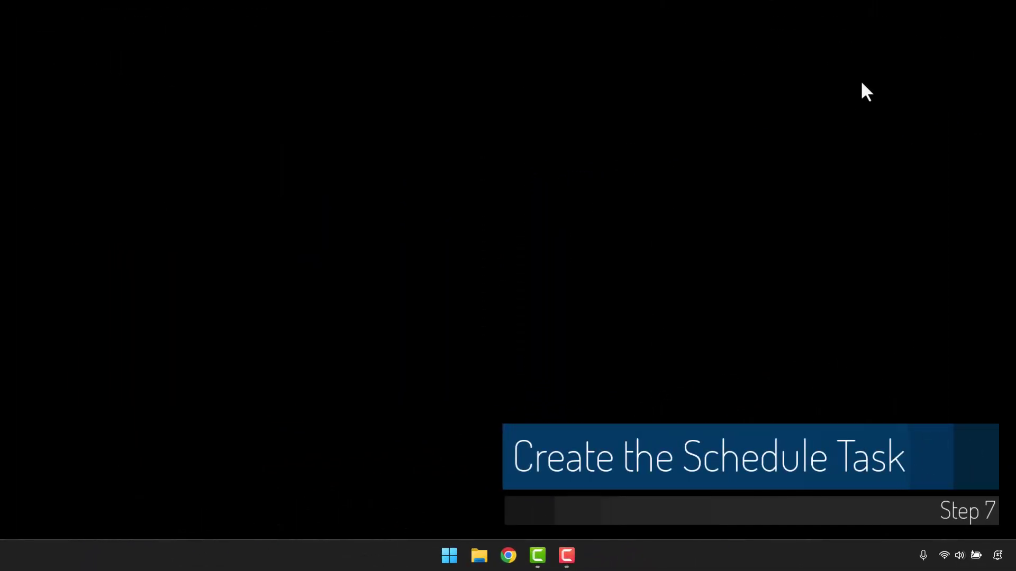
Search the system for "task" and open Task Scheduler
key("super")
type("task")
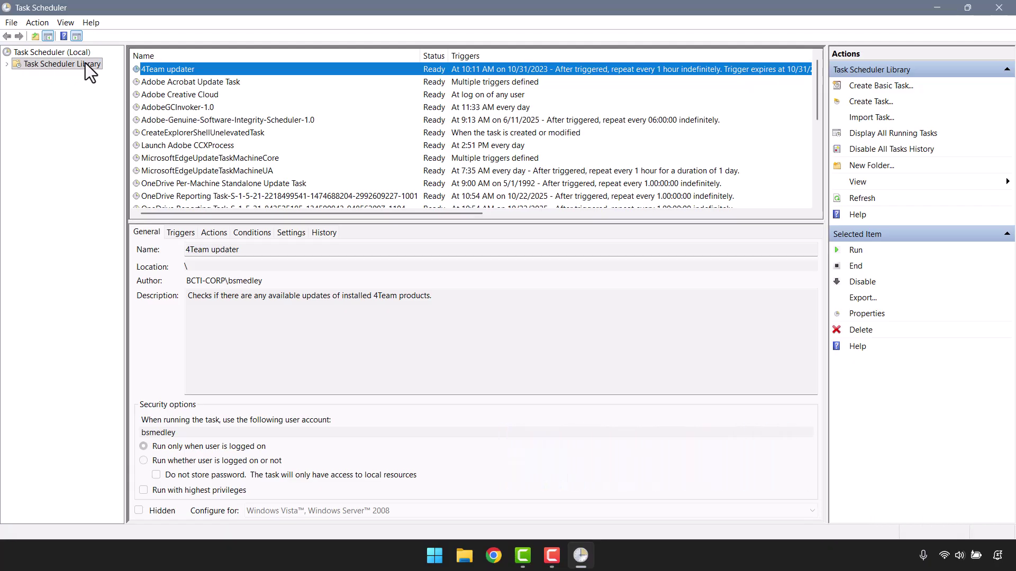
Start a basic task named "Print Nozzle Maintenance" in the Task Scheduler Library and paste in the description about printing a nozzle check page every 3 days
left_click(69, 63)
right_click(68, 63)
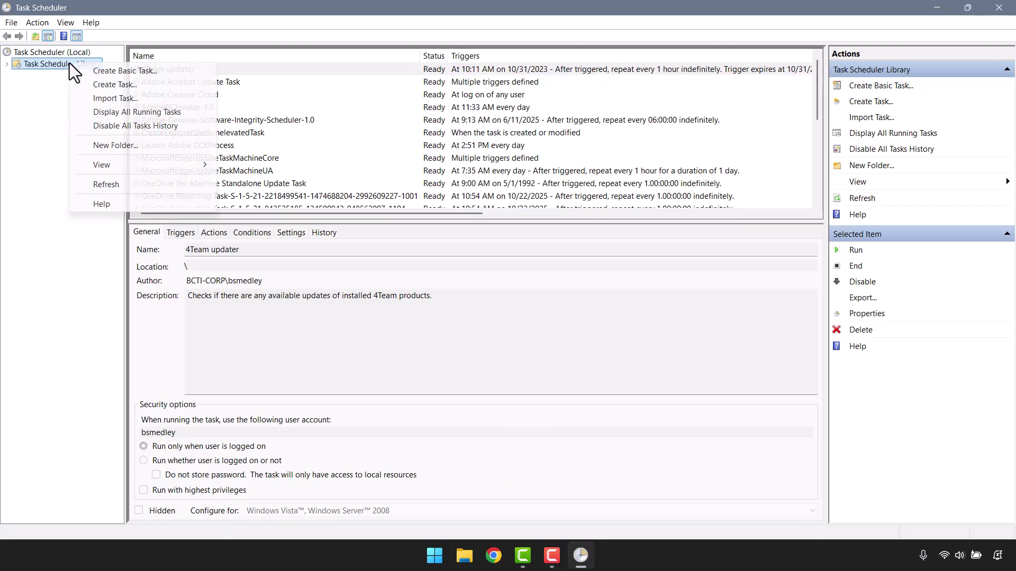
left_click(103, 71)
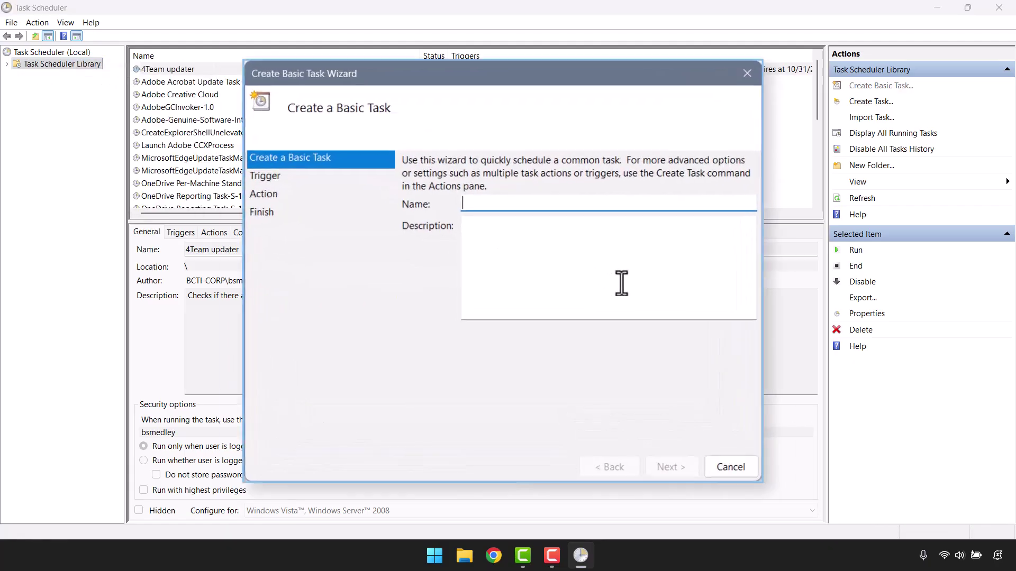
type("Print Nozzle Maintenance")
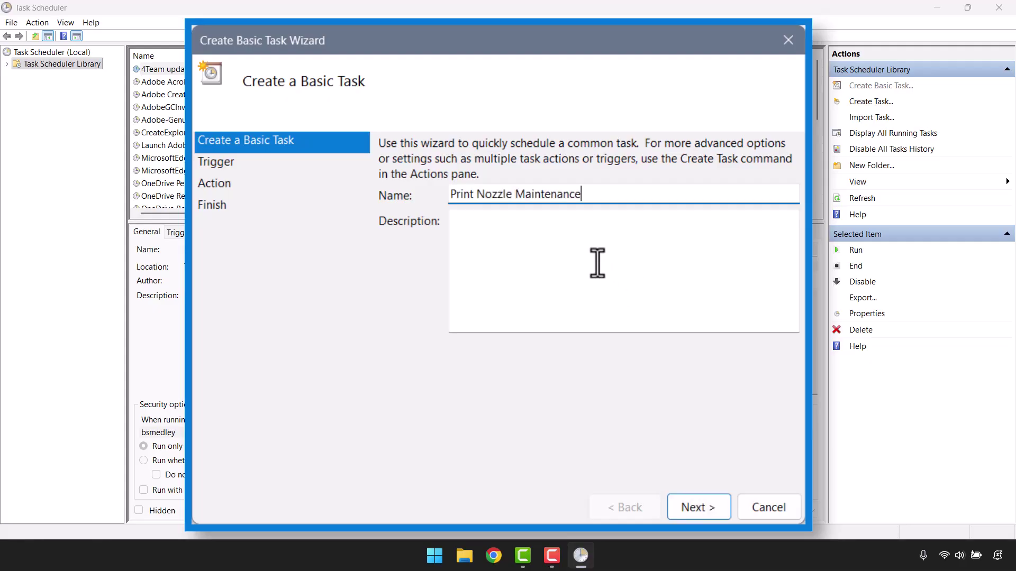
left_click(679, 319)
key("ctrl+v")
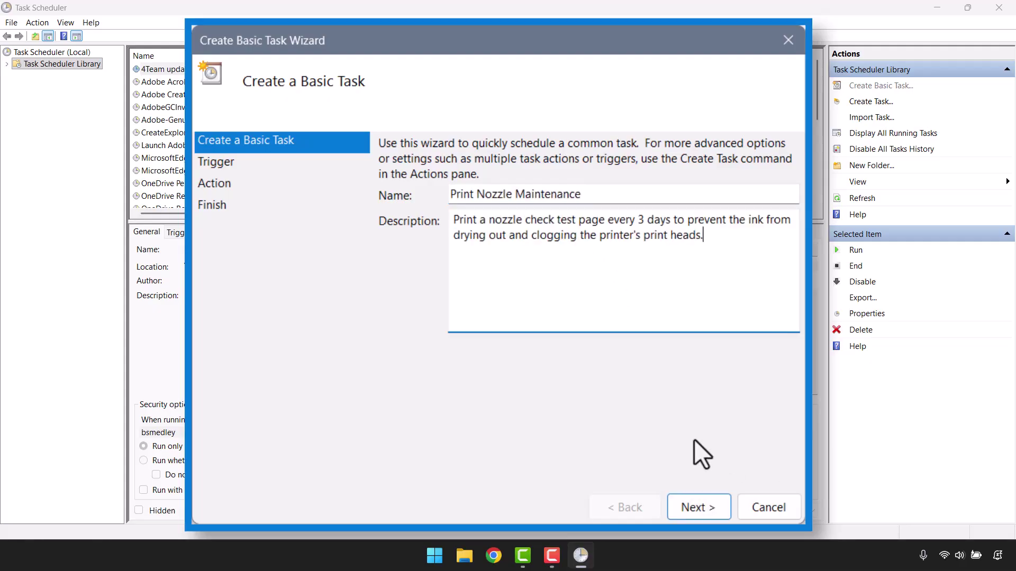
left_click(700, 505)
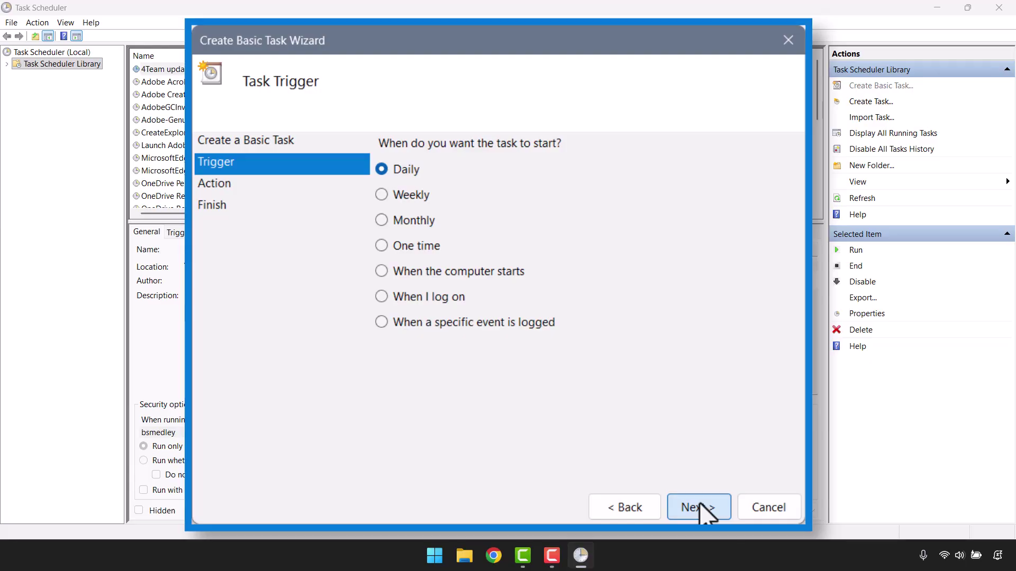
Set a daily trigger starting 10/26/2025 at 12:00:00 AM and recurring every 3 days
left_click(700, 506)
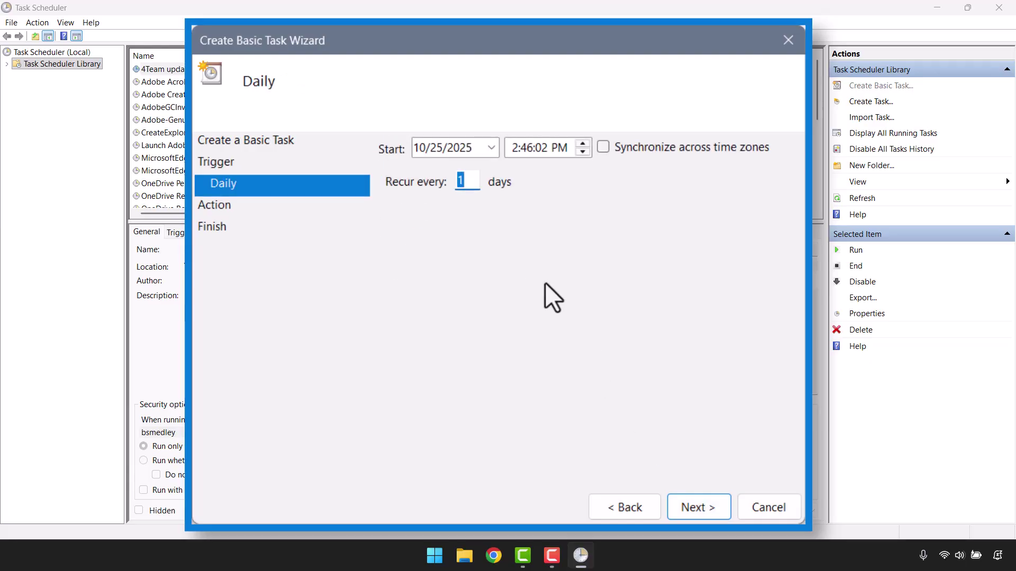
type("3")
left_click(490, 149)
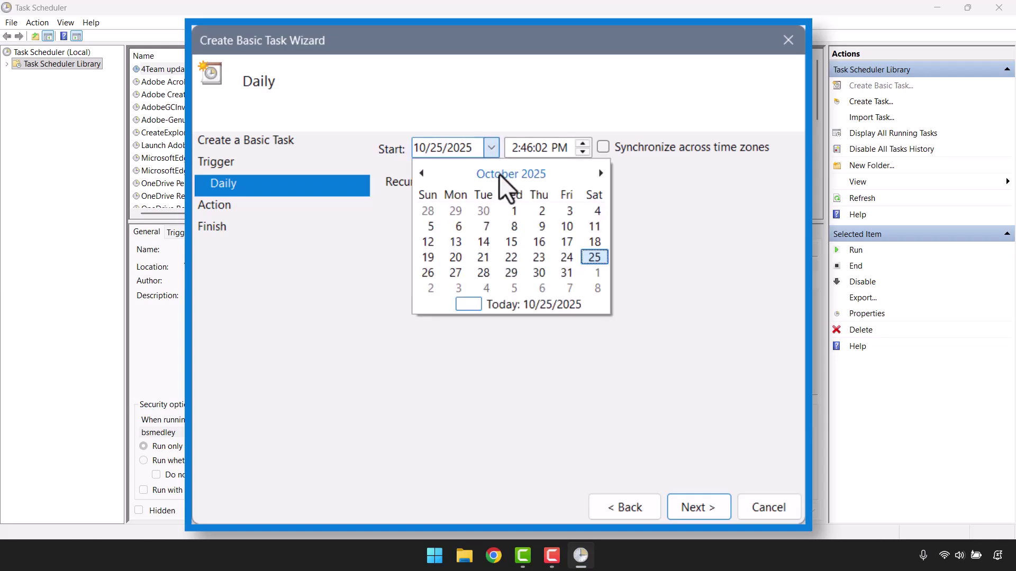
left_click(427, 272)
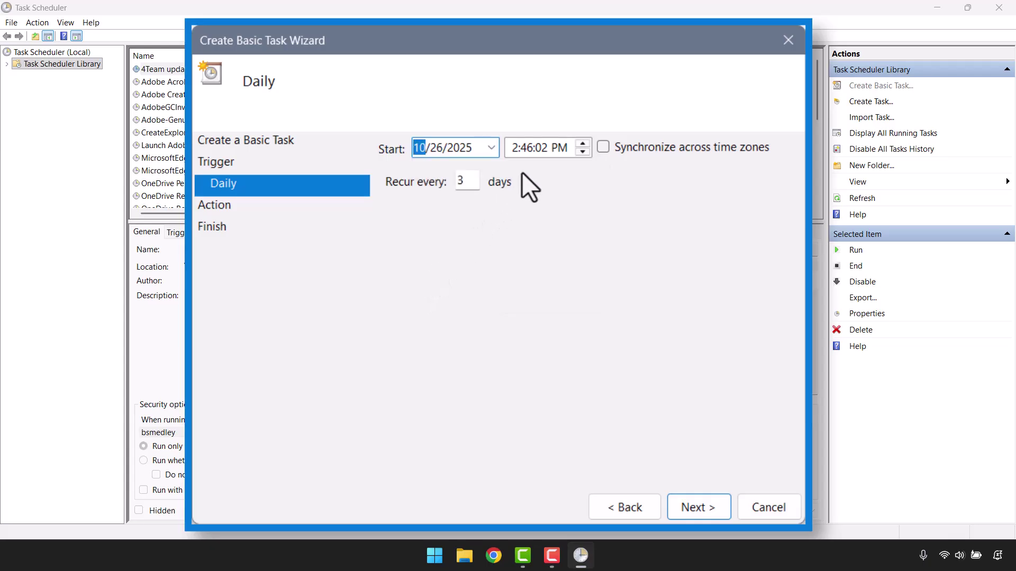
key("Tab")
key("Tab")
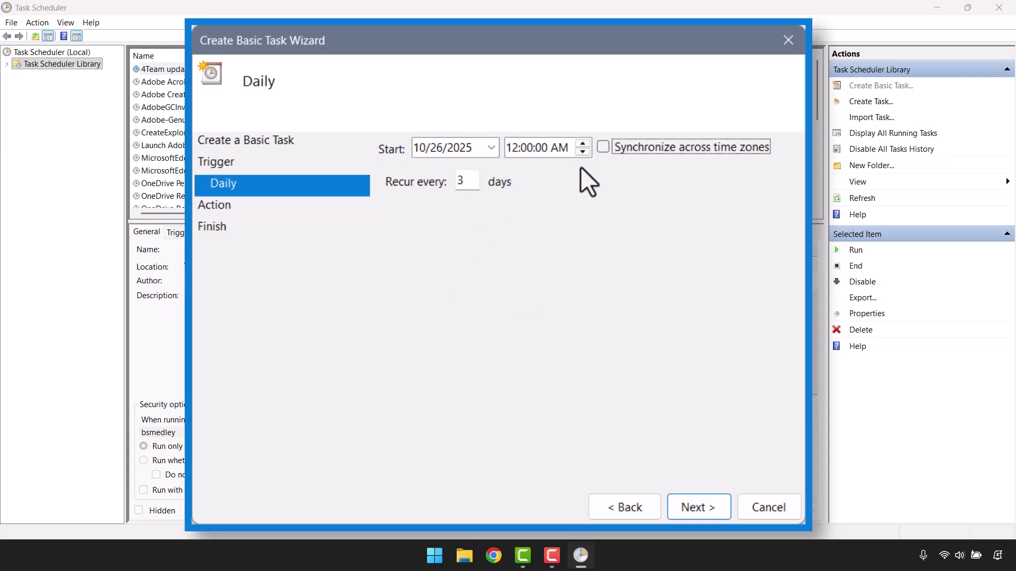
left_click(701, 504)
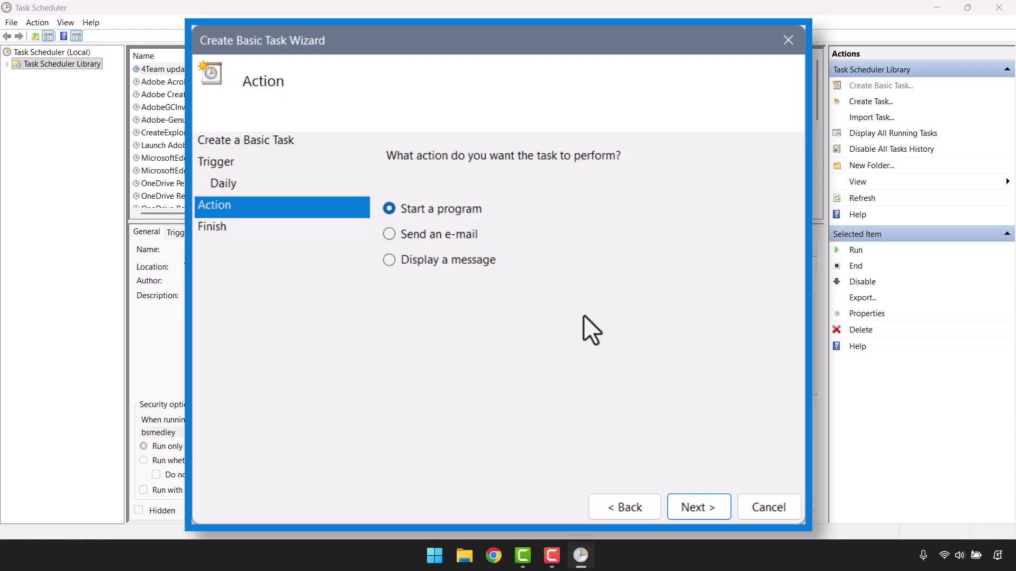
Set the task's action to start the program Clean Me.bat from the Data (D:) drive and finish creating the task
left_click(691, 503)
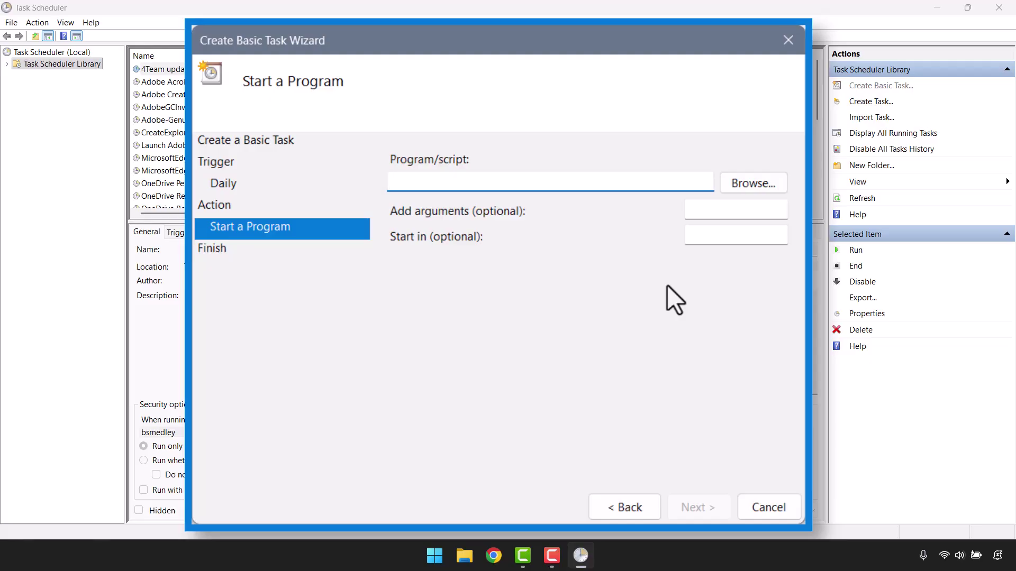
key("alt")
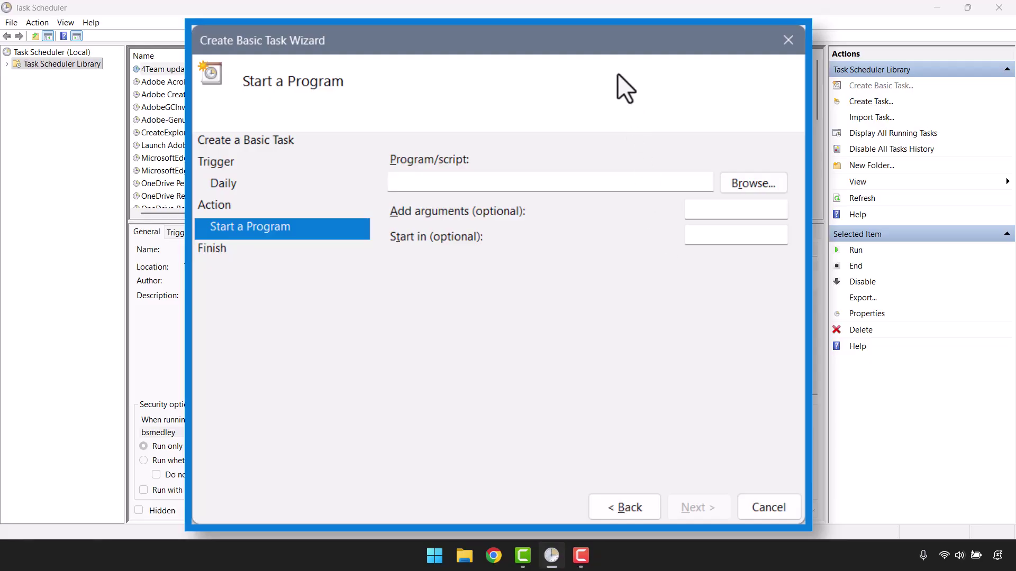
left_click(747, 180)
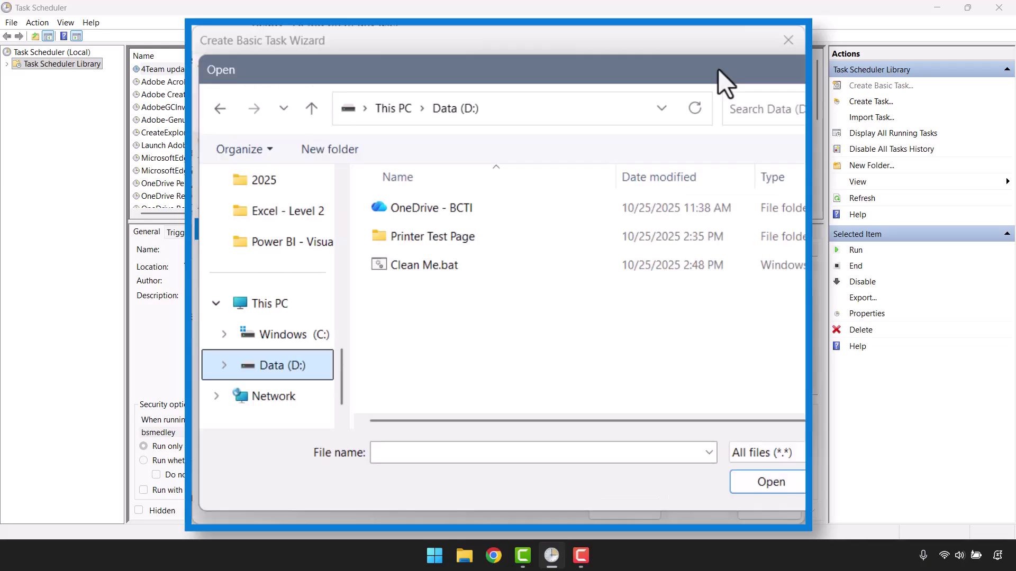
left_click(428, 266)
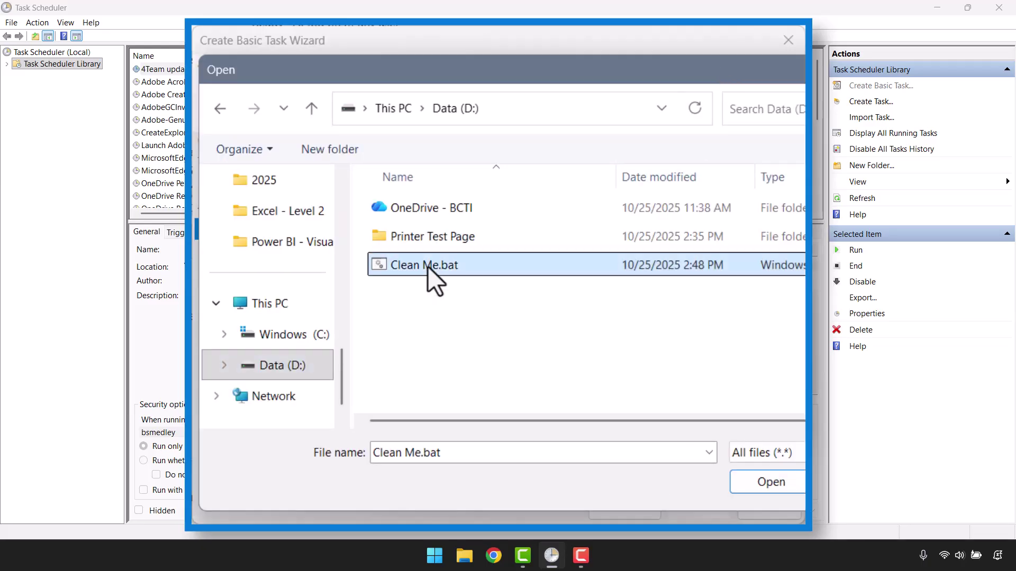
left_click(774, 483)
left_click(699, 507)
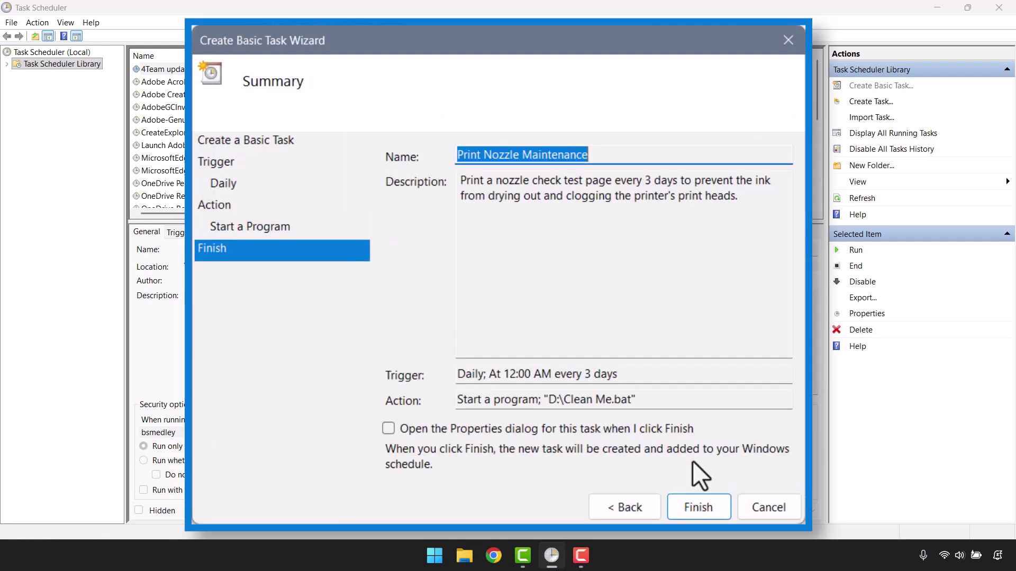
left_click(697, 506)
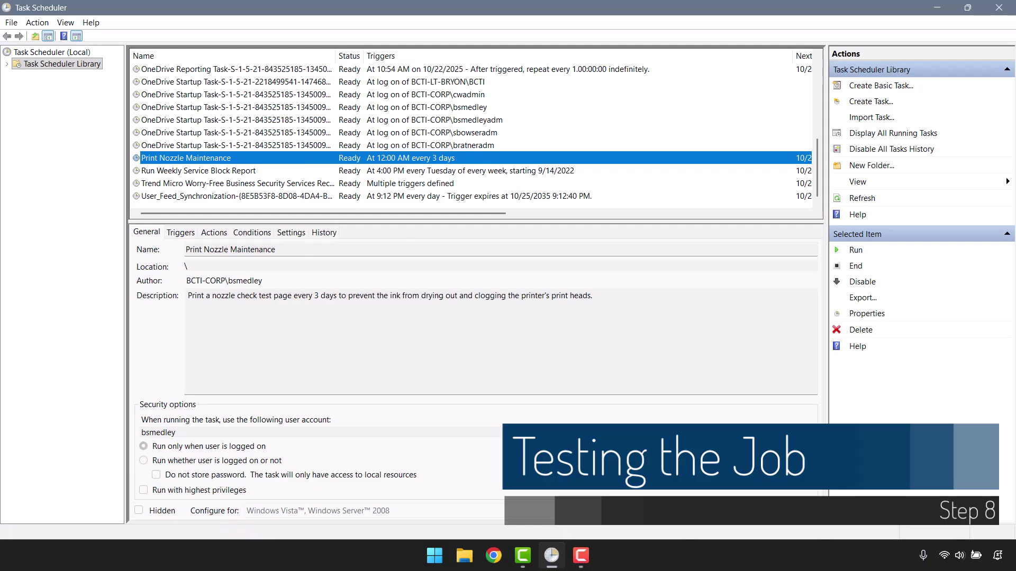
Run the Print Nozzle Maintenance task manually to test the print job
right_click(308, 157)
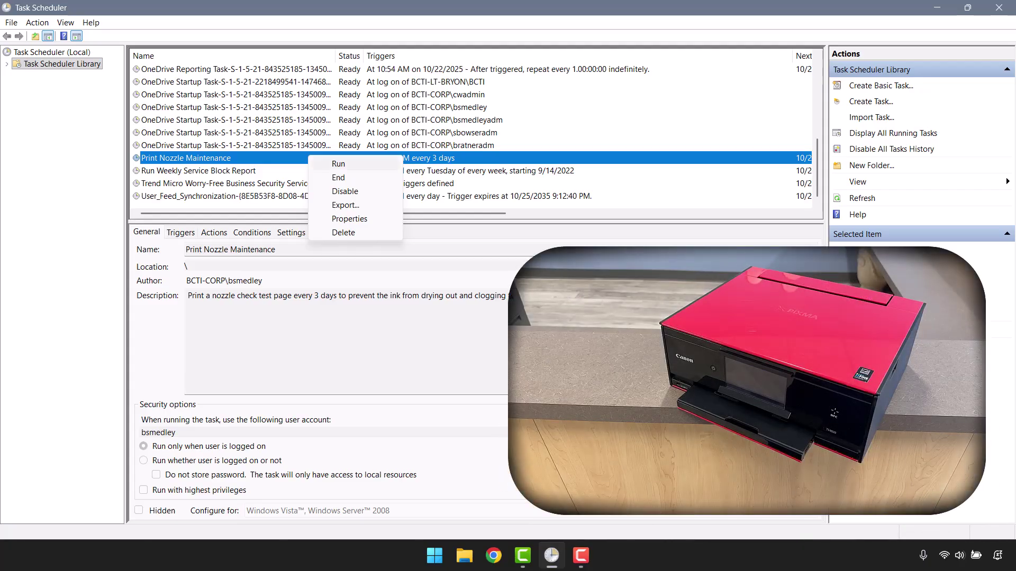
left_click(339, 163)
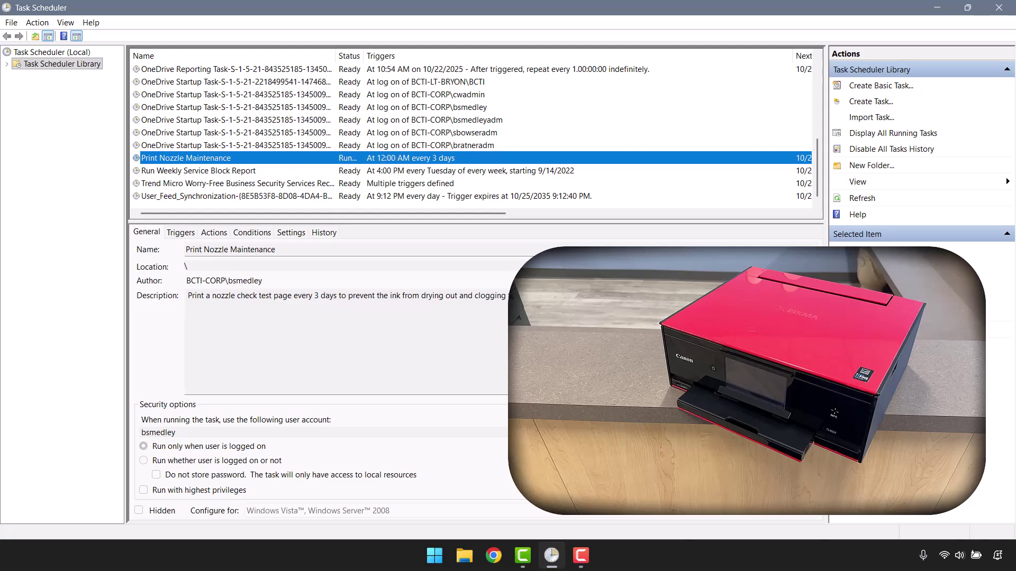